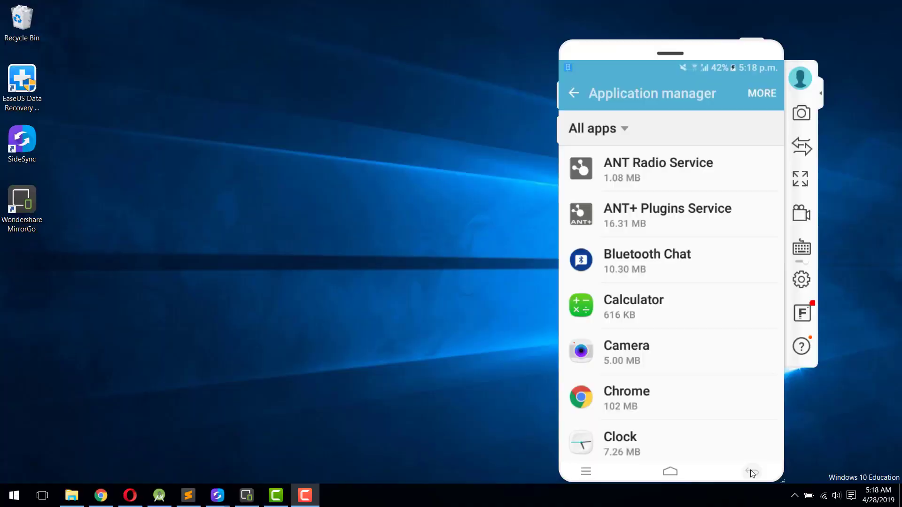
- Back the MirrorGo phone out of Application manager to its home screen, then shift the window up-left
{"action": "left_click", "coordinate": [752, 473]}
{"action": "left_click", "coordinate": [752, 473]}
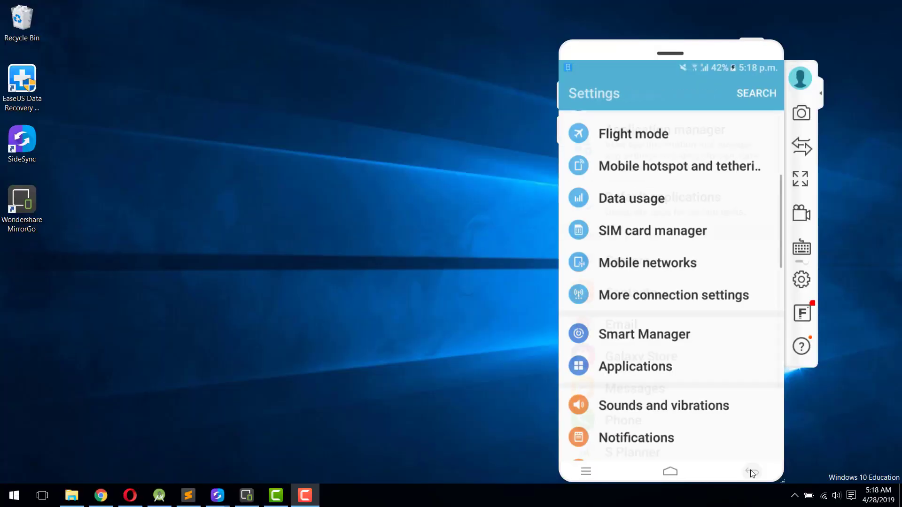
{"action": "left_click", "coordinate": [752, 473]}
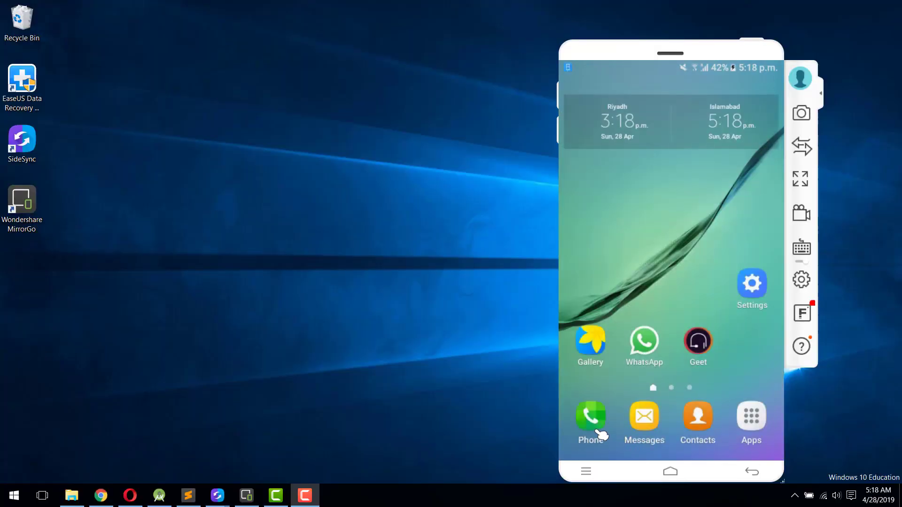
{"action": "mouse_move", "coordinate": [633, 54]}
{"action": "left_mouse_down"}
{"action": "mouse_move", "coordinate": [536, 43]}
{"action": "mouse_move", "coordinate": [545, 36]}
{"action": "left_mouse_up"}
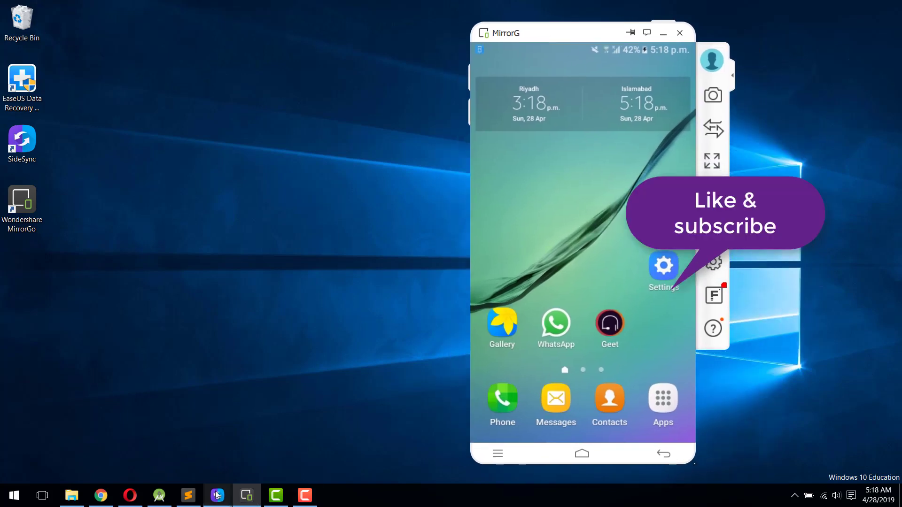
- Bring up the Galaxy C7 in SideSync, place it left beside MirrorGo, and back it out to home
{"action": "mouse_move", "coordinate": [217, 495]}
{"action": "left_click", "coordinate": [259, 448]}
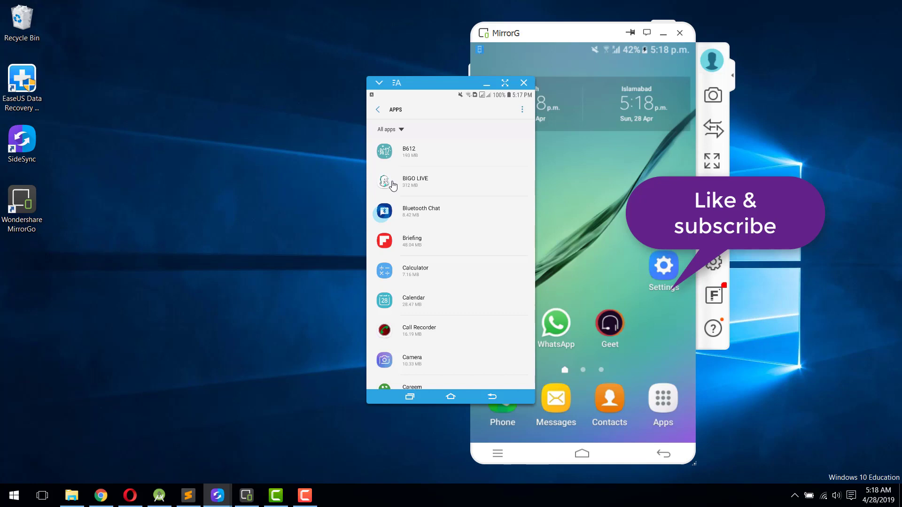
{"action": "left_click_drag", "start_coordinate": [431, 83], "coordinate": [320, 68]}
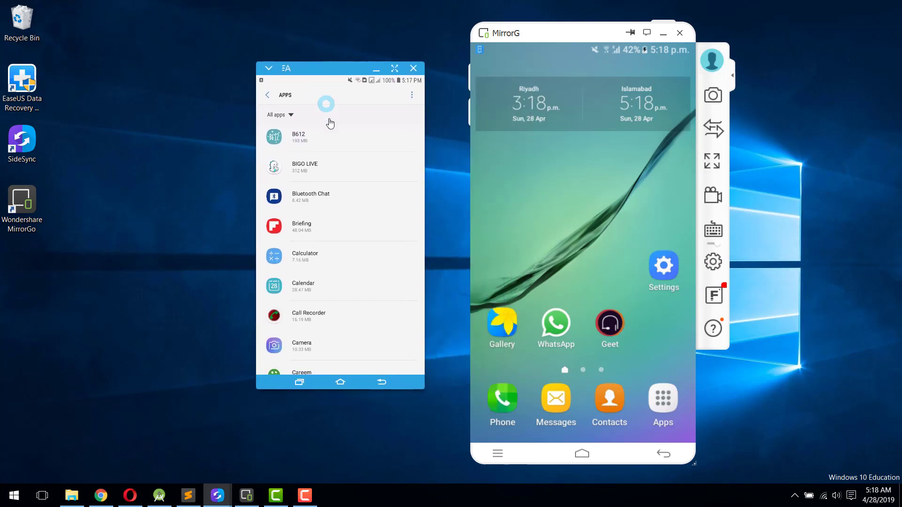
{"action": "left_click", "coordinate": [384, 384]}
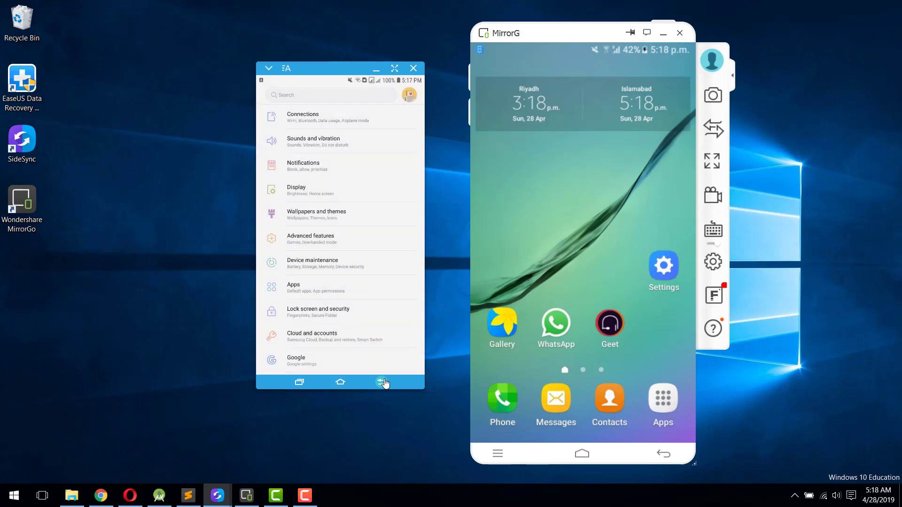
{"action": "left_click", "coordinate": [384, 384]}
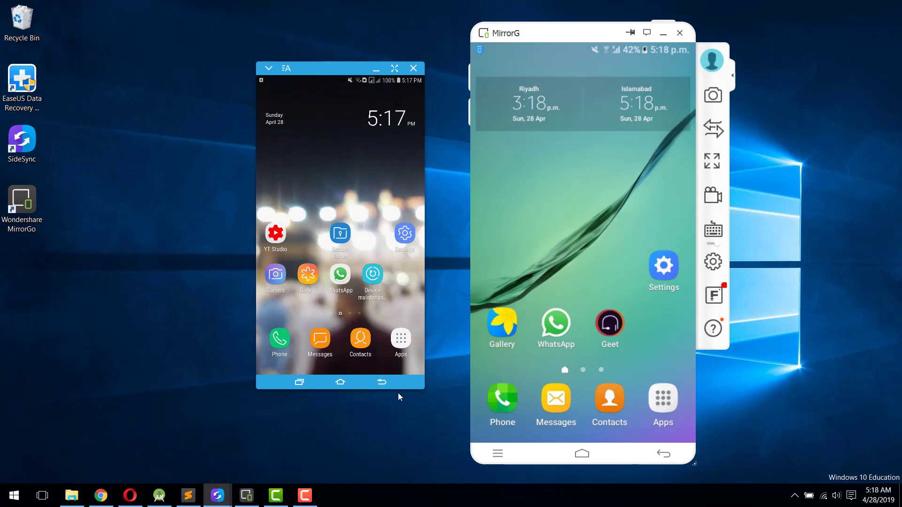
- Open the Galaxy C7's app list and launch Bluetooth Chat on the MirrorGo Galaxy J5
{"action": "left_click", "coordinate": [403, 340]}
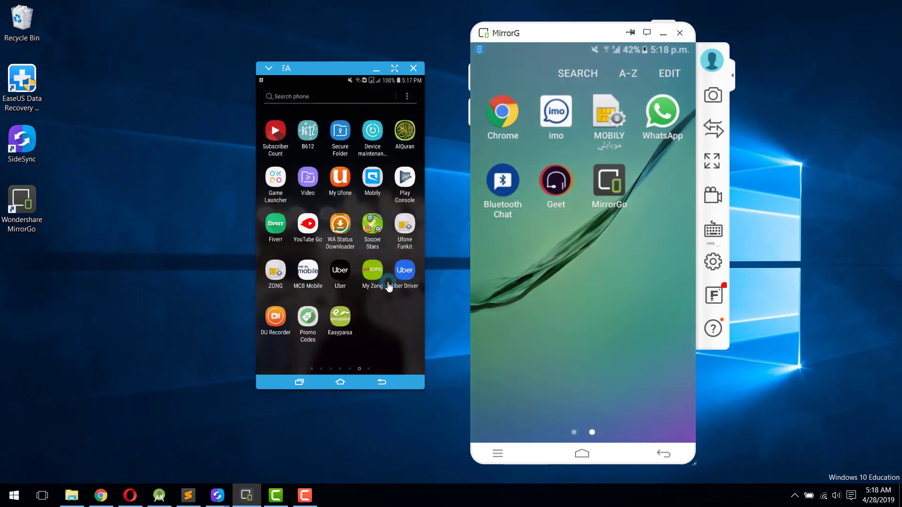
{"action": "left_click_drag", "start_coordinate": [378, 323], "coordinate": [324, 325]}
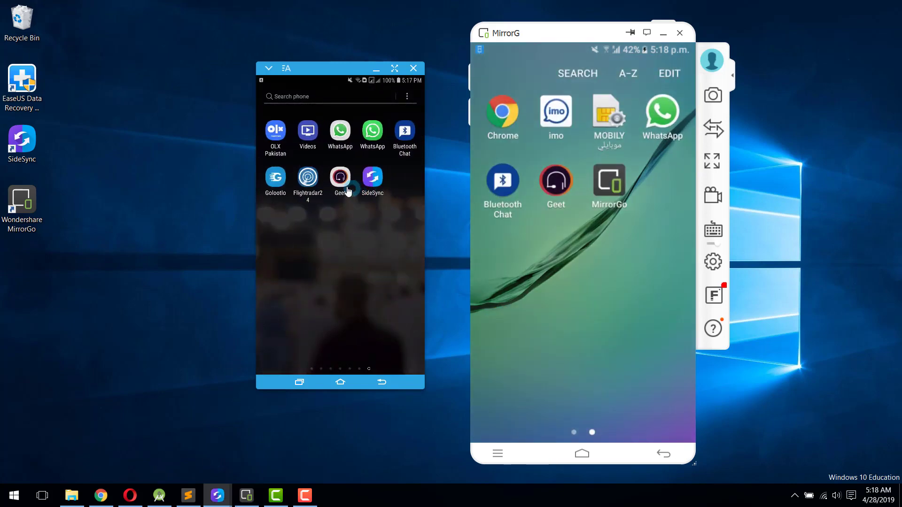
{"action": "left_click", "coordinate": [563, 229]}
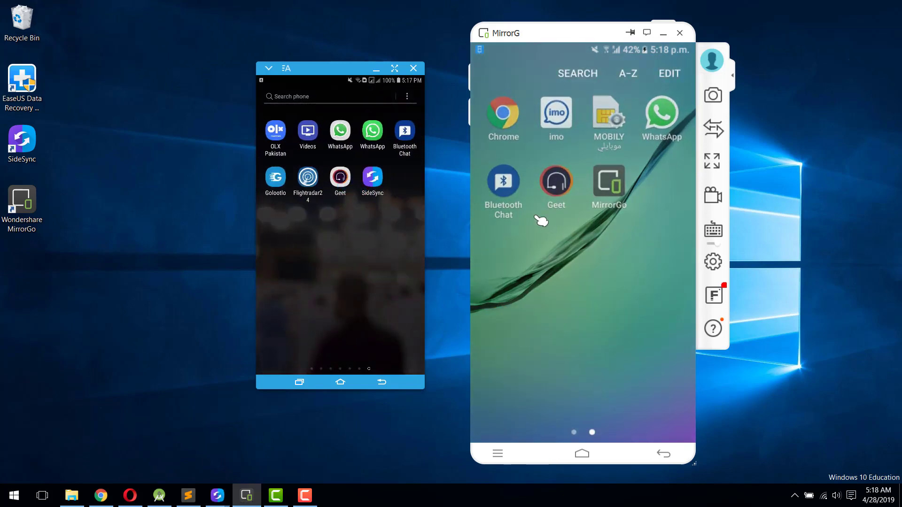
{"action": "left_click", "coordinate": [510, 183]}
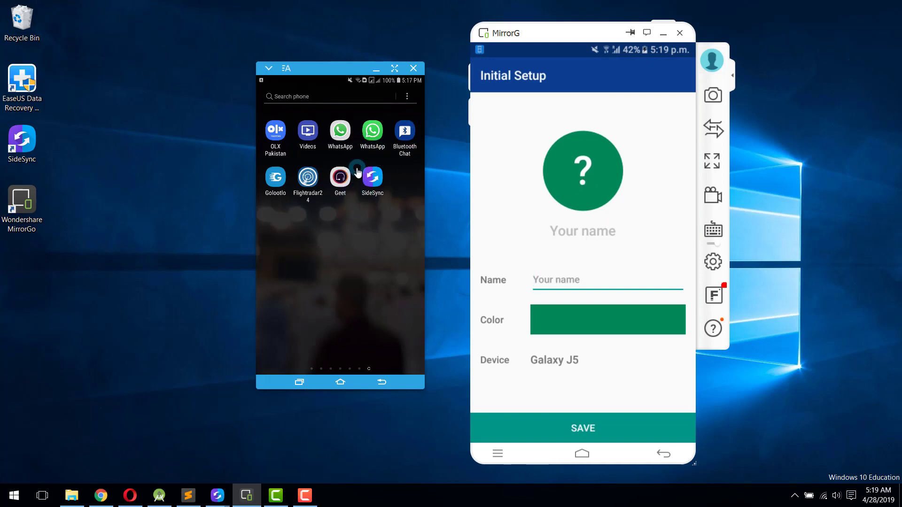
- Launch Bluetooth Chat on the Galaxy C7, then enter a display name and choose a profile colour on the J5
{"action": "left_click", "coordinate": [404, 132]}
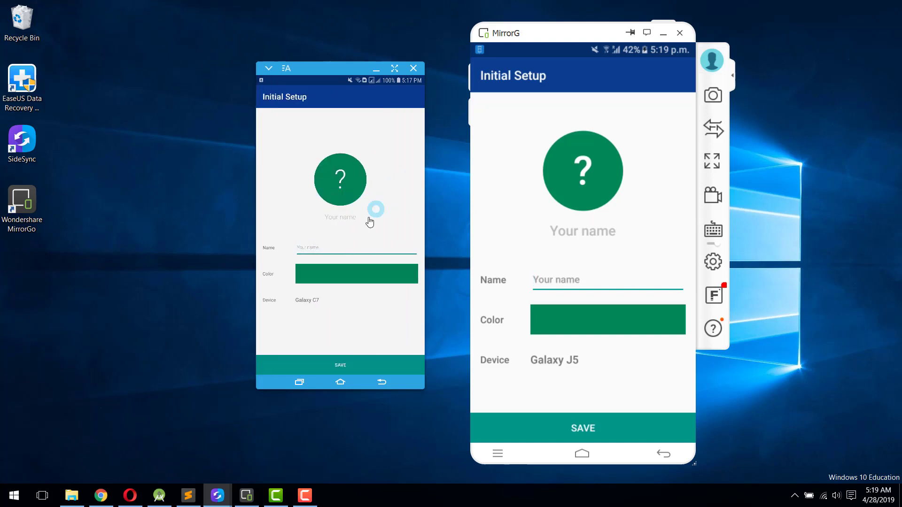
{"action": "left_click", "coordinate": [566, 283]}
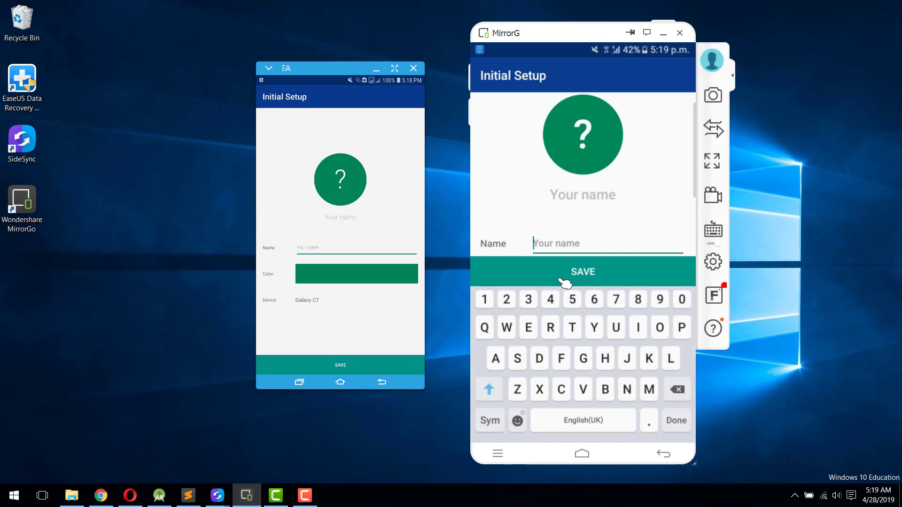
{"action": "type", "text": "haroon h"}
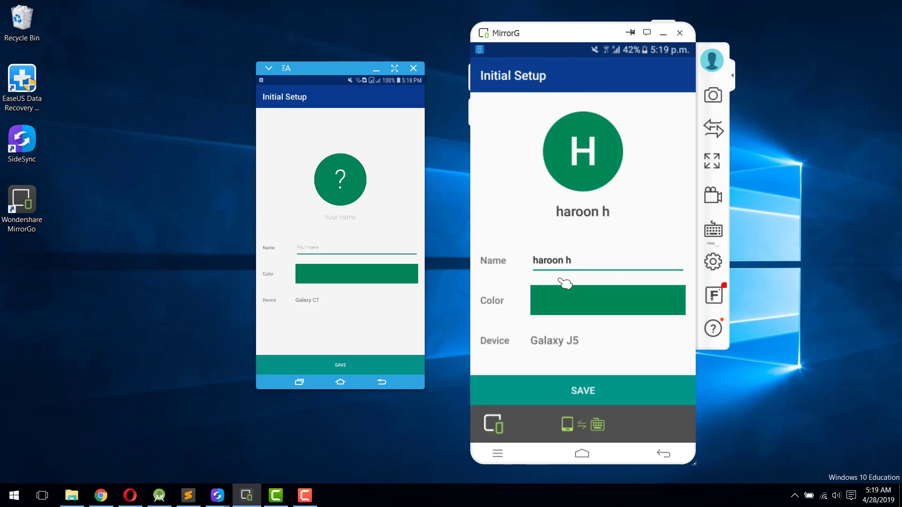
{"action": "key", "text": "BackSpace"}
{"action": "type", "text": "c"}
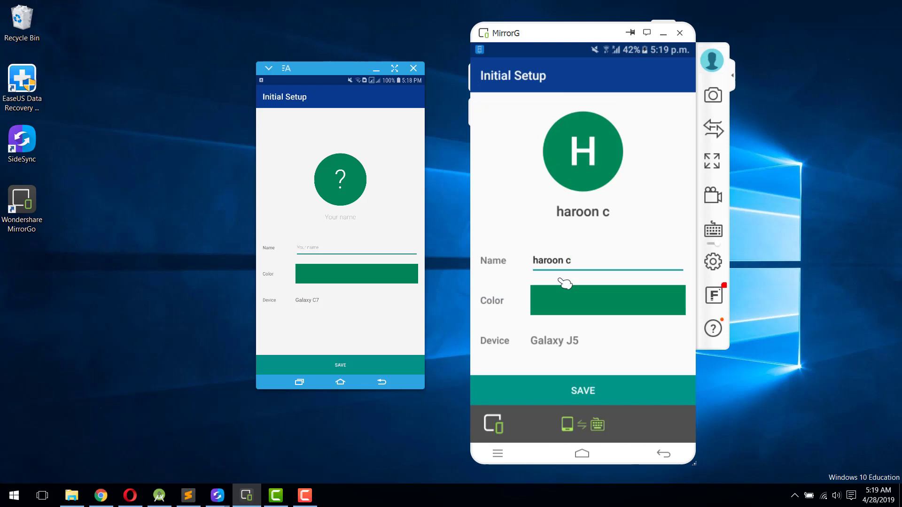
{"action": "type", "text": "5"}
{"action": "key", "text": "BackSpace"}
{"action": "key", "text": "BackSpace"}
{"action": "type", "text": "j"}
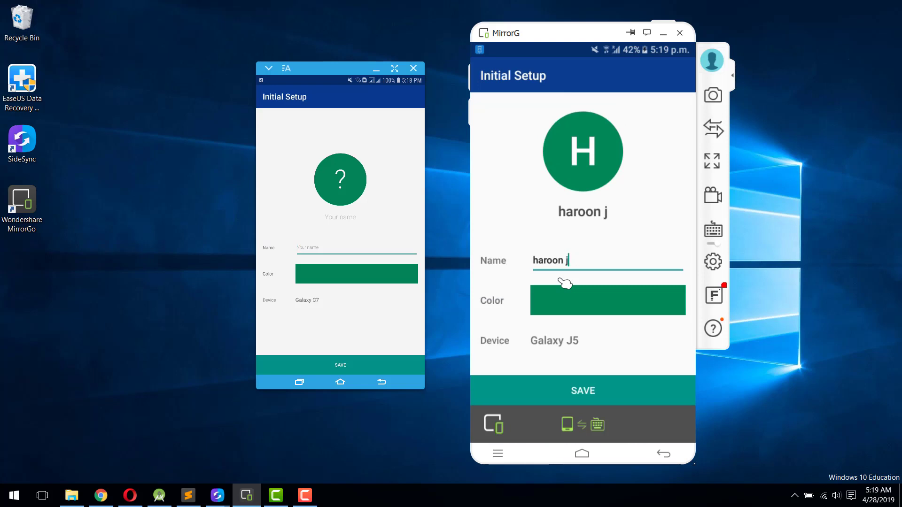
{"action": "type", "text": "5"}
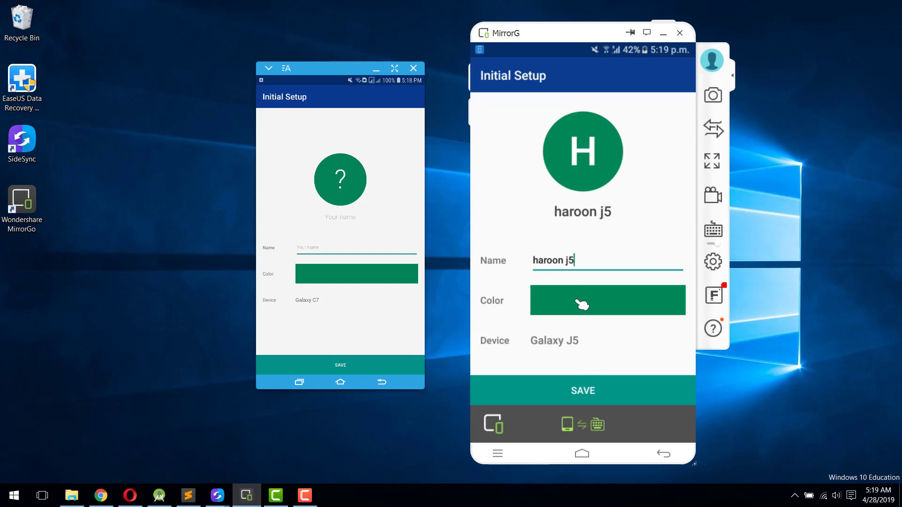
{"action": "left_click", "coordinate": [581, 304]}
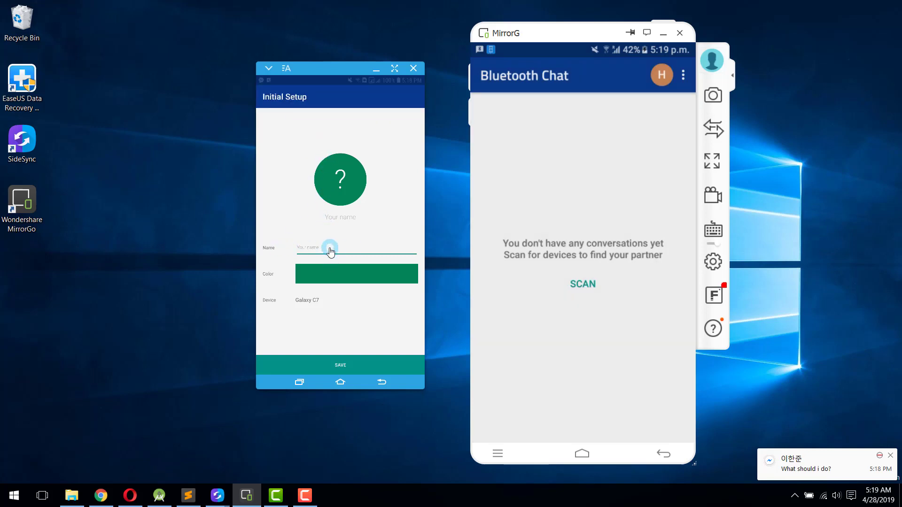
- Save a display name for the Galaxy C7's Bluetooth Chat profile and grant it storage access
{"action": "left_click", "coordinate": [330, 249]}
{"action": "type", "text": "haroon c7"}
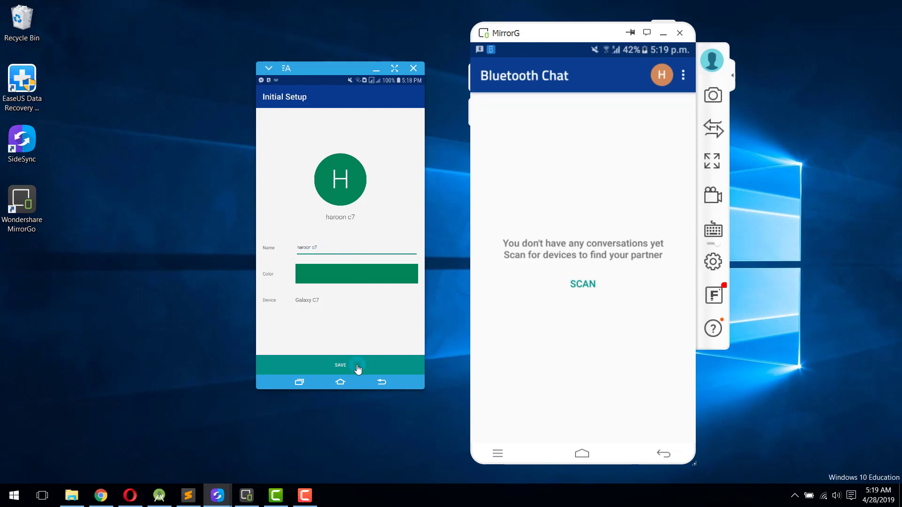
{"action": "left_click", "coordinate": [357, 367]}
{"action": "left_click", "coordinate": [396, 276]}
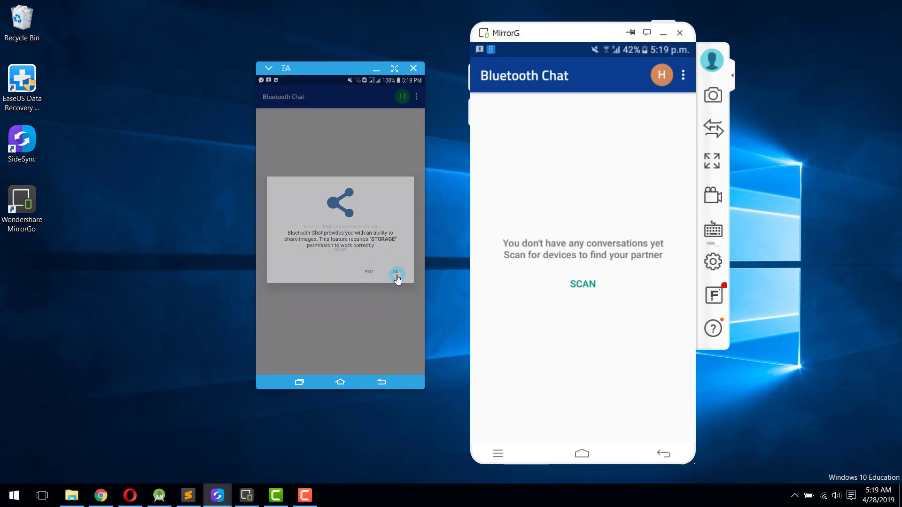
{"action": "left_click", "coordinate": [393, 246]}
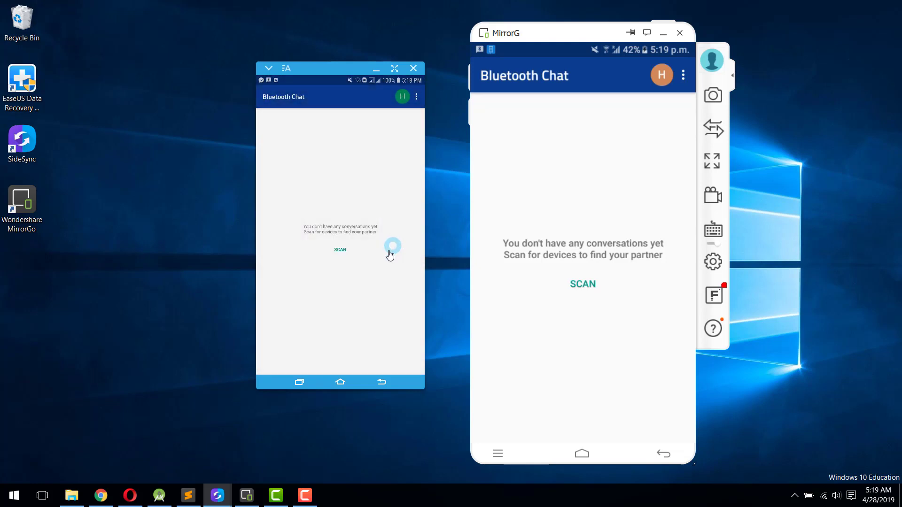
{"action": "left_click", "coordinate": [592, 284]}
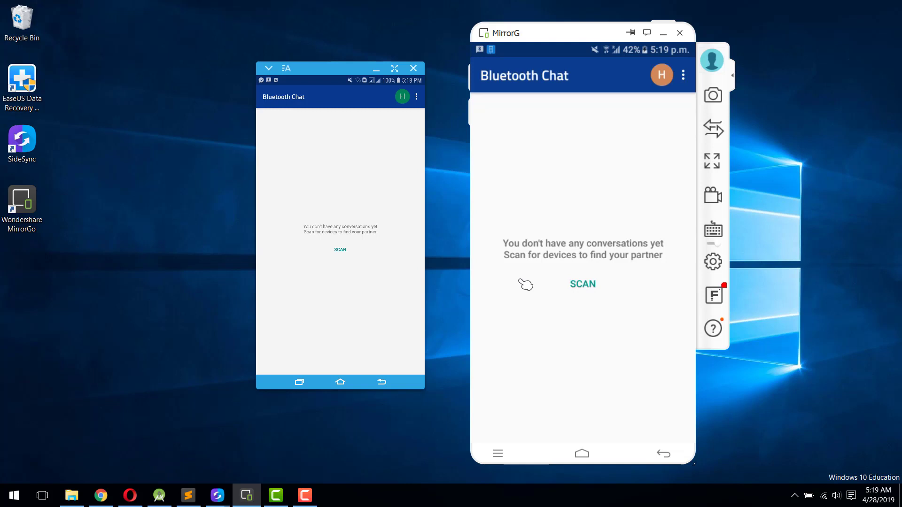
- Turn on Bluetooth for the left phone from its notification shade and dismiss the scanning dialog
{"action": "left_click", "coordinate": [586, 282]}
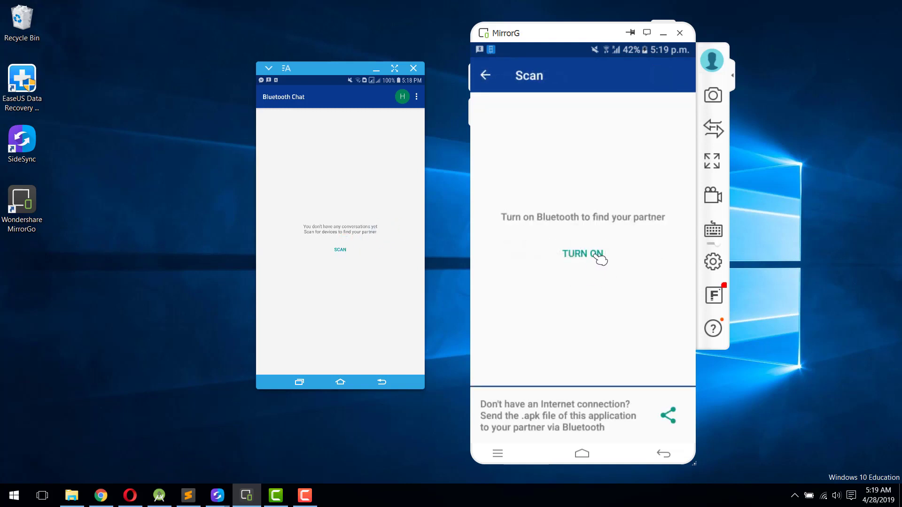
{"action": "left_click_drag", "start_coordinate": [356, 80], "coordinate": [359, 145]}
{"action": "left_click", "coordinate": [358, 100]}
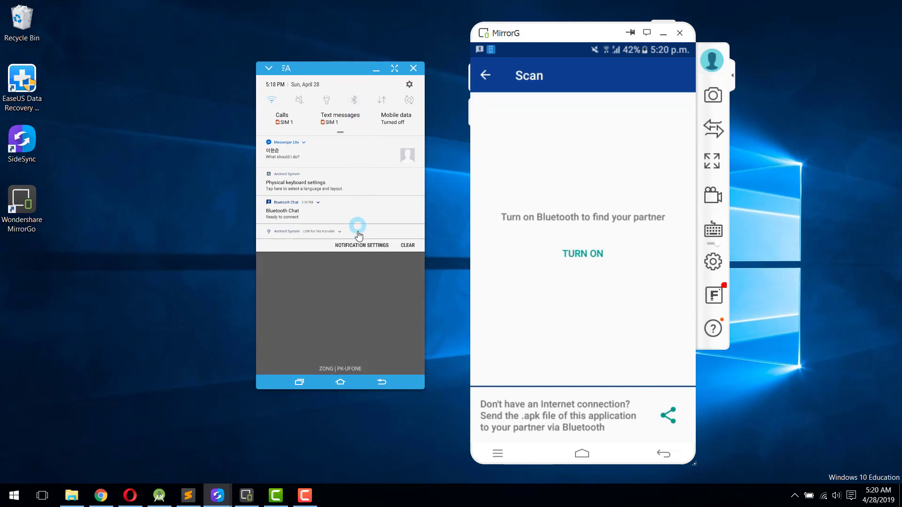
{"action": "left_click", "coordinate": [356, 308]}
{"action": "left_click", "coordinate": [348, 252]}
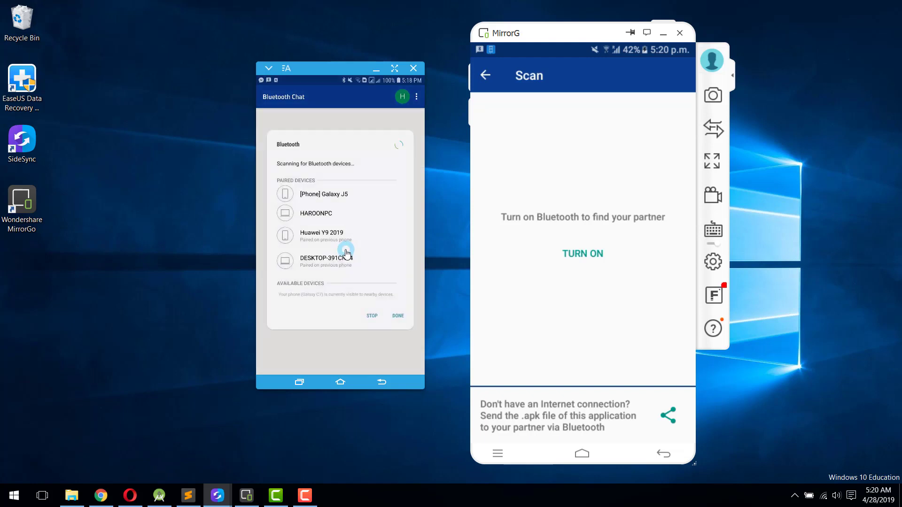
{"action": "left_click", "coordinate": [398, 314]}
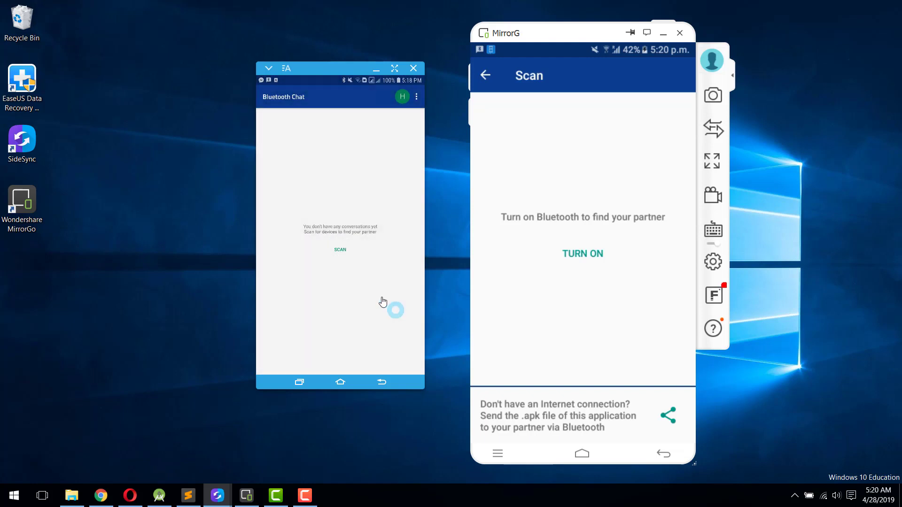
- Open the left phone's Scan page and have the right phone request Bluetooth be turned on
{"action": "left_click", "coordinate": [342, 257]}
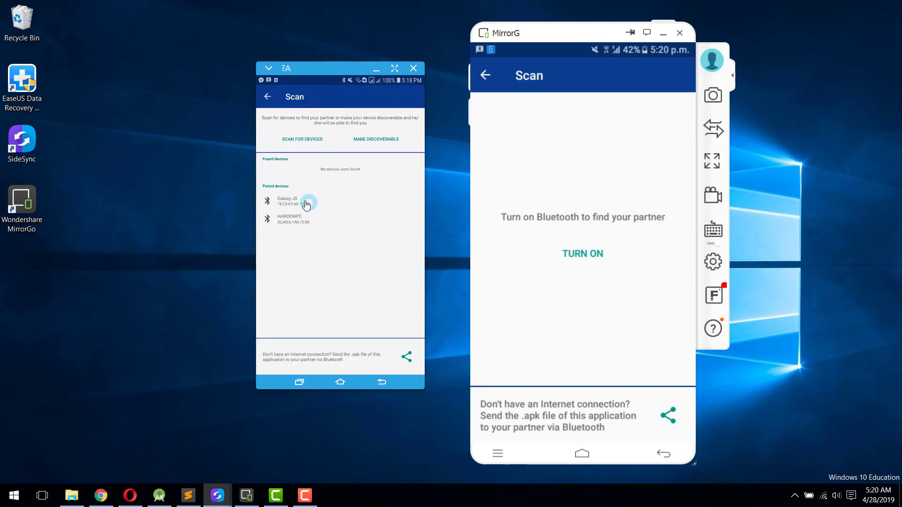
{"action": "left_click", "coordinate": [584, 257]}
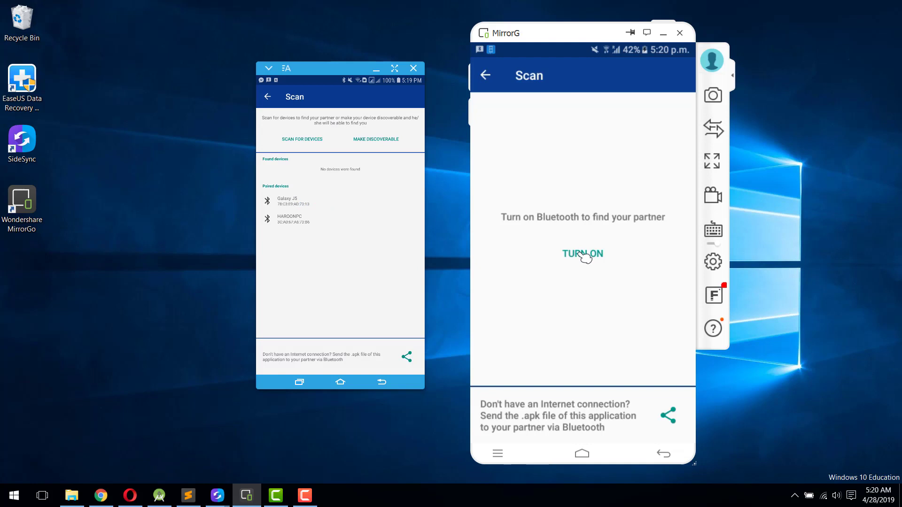
{"action": "left_click", "coordinate": [574, 264]}
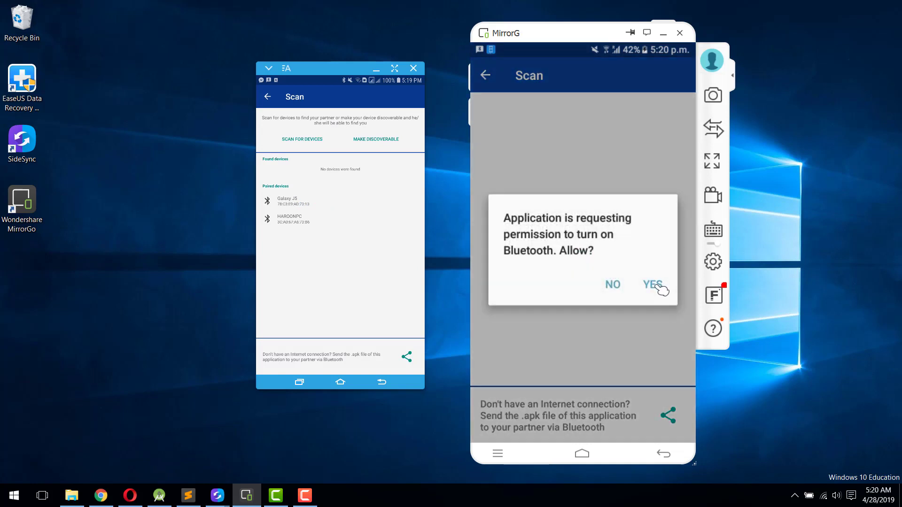
- Allow Bluetooth on the J5, try connecting to the paired Galaxy C7, and dismiss the failure
{"action": "left_click", "coordinate": [654, 285]}
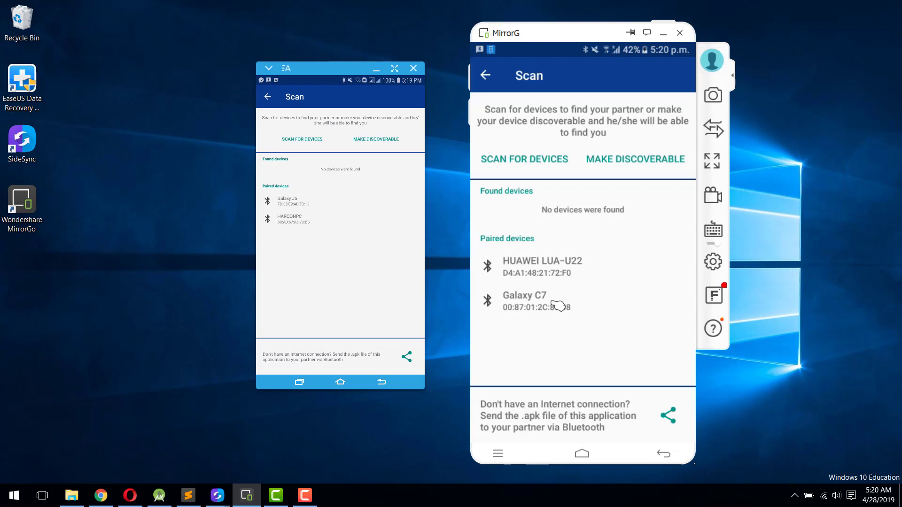
{"action": "left_click", "coordinate": [558, 306]}
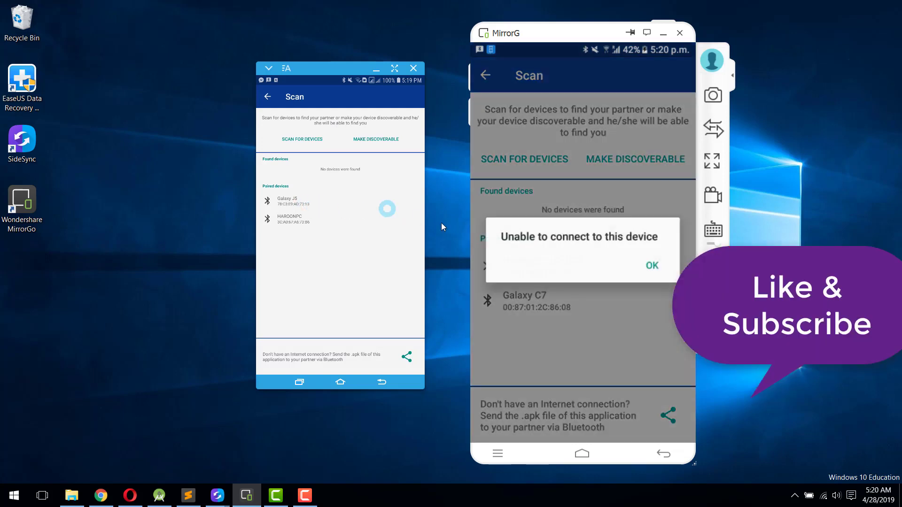
{"action": "left_click", "coordinate": [648, 266]}
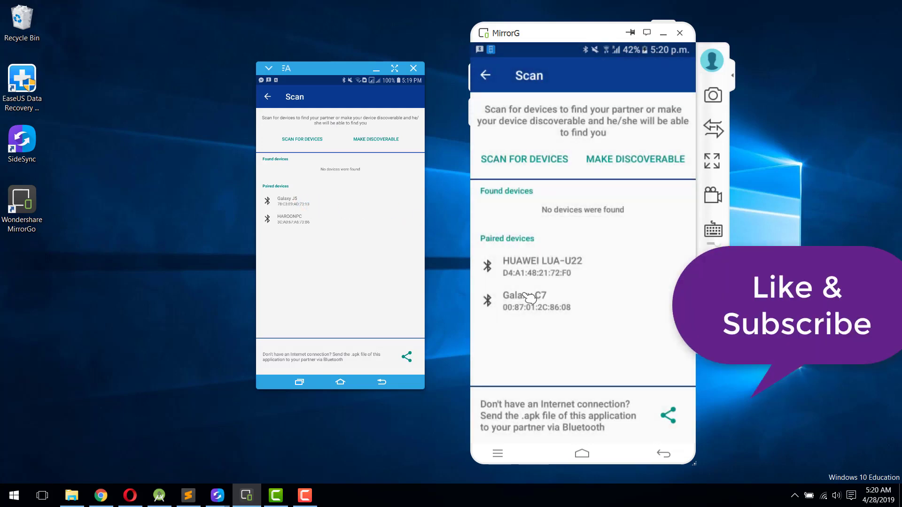
- Retry the connection, connect each phone to the other, and accept with START CHAT
{"action": "left_click", "coordinate": [530, 297]}
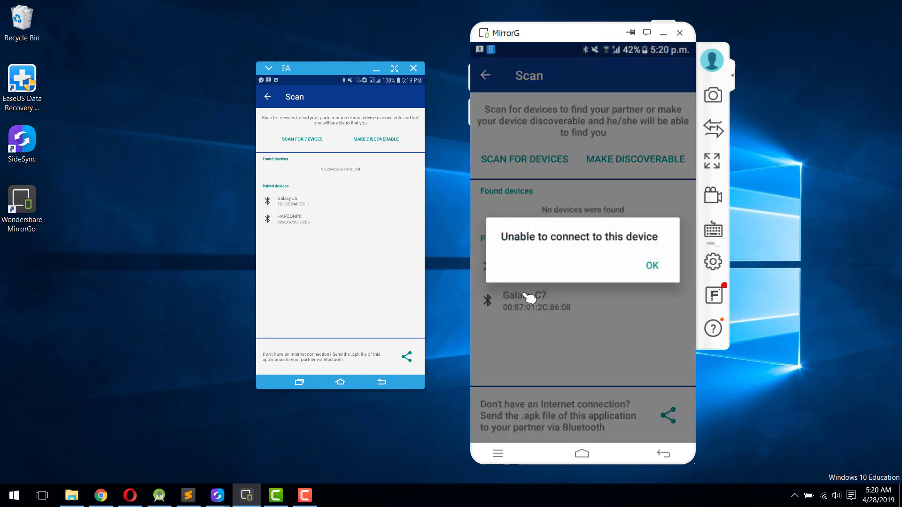
{"action": "left_click", "coordinate": [653, 266]}
{"action": "left_click", "coordinate": [319, 208]}
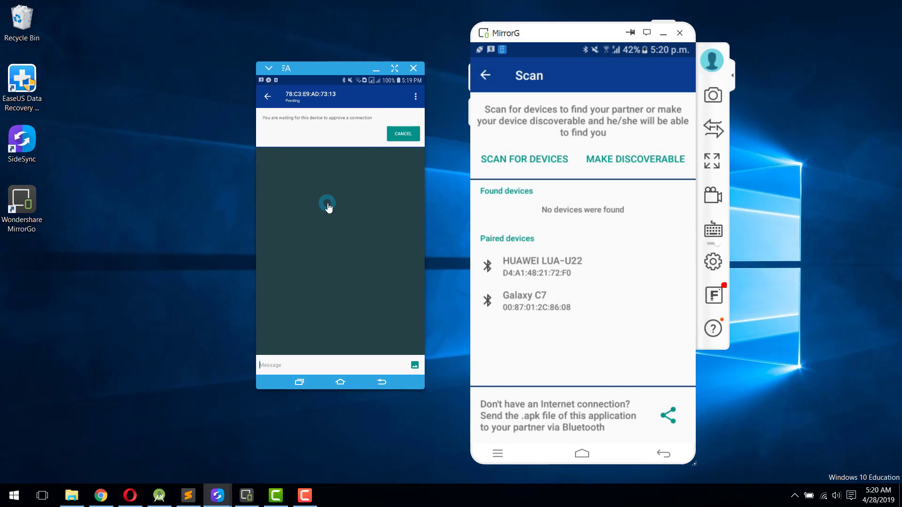
{"action": "left_click", "coordinate": [540, 304]}
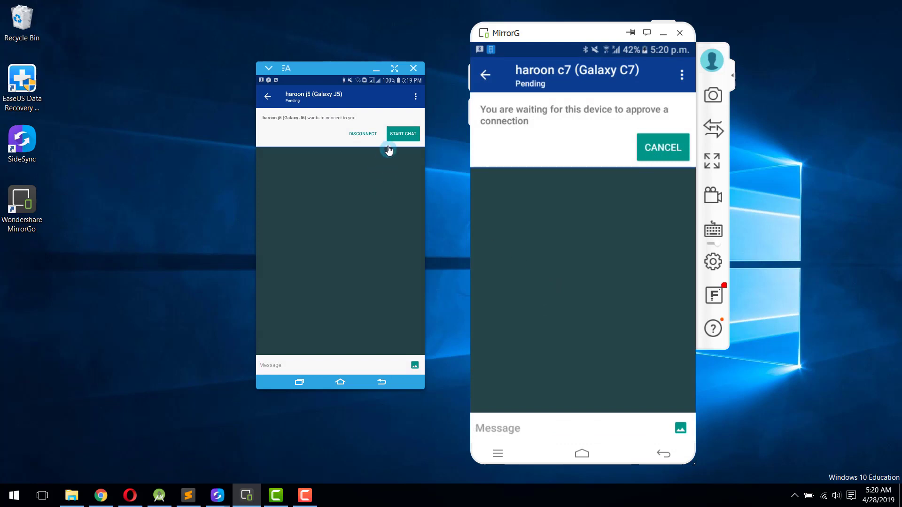
{"action": "left_click", "coordinate": [402, 134]}
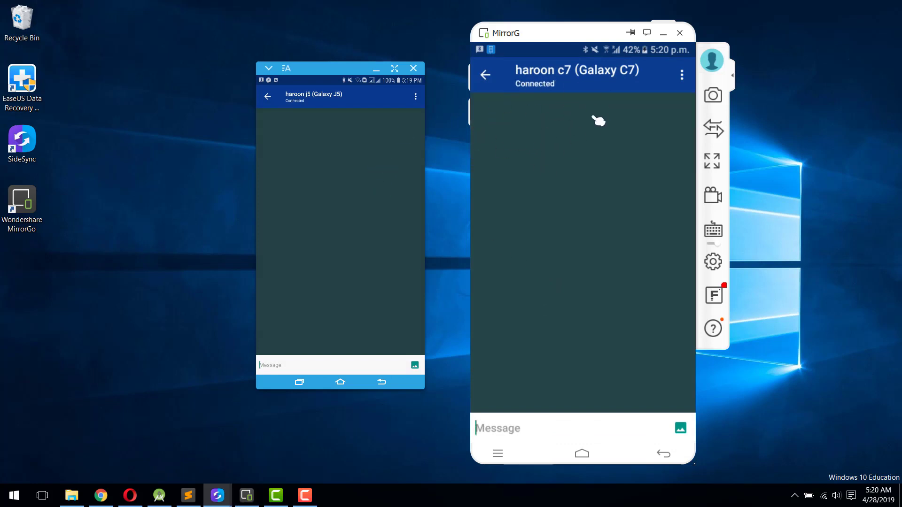
{"action": "left_click", "coordinate": [686, 75]}
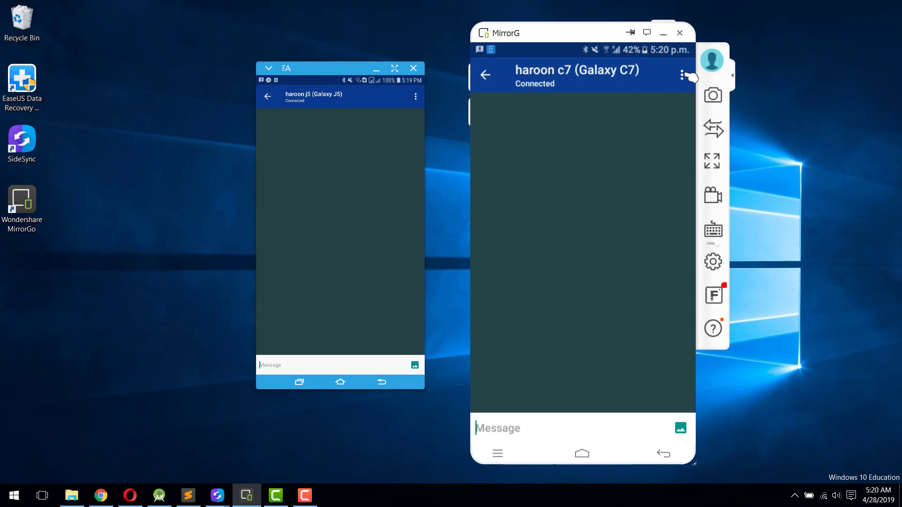
- Send the greeting 'hey how are you?' from the left phone's chat
{"action": "left_click", "coordinate": [689, 76]}
{"action": "left_click", "coordinate": [297, 363]}
{"action": "type", "text": "hey how are you?"}
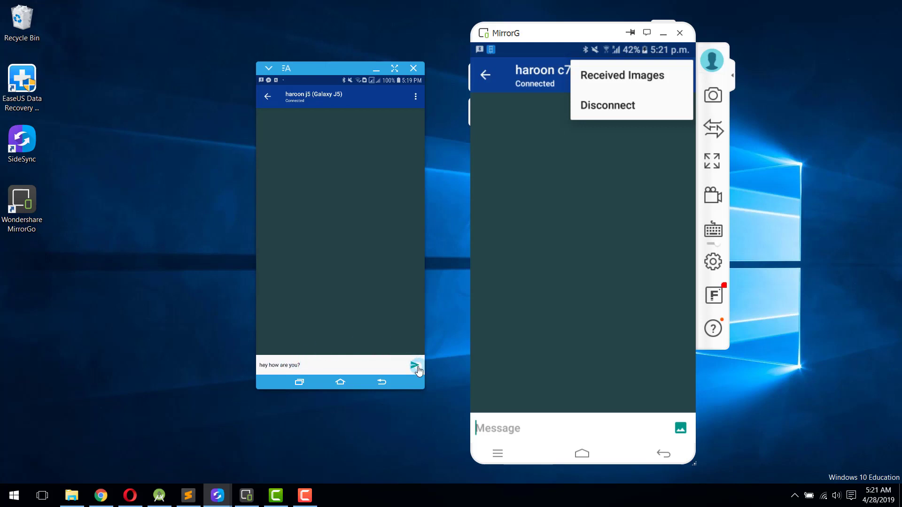
{"action": "left_click", "coordinate": [415, 366]}
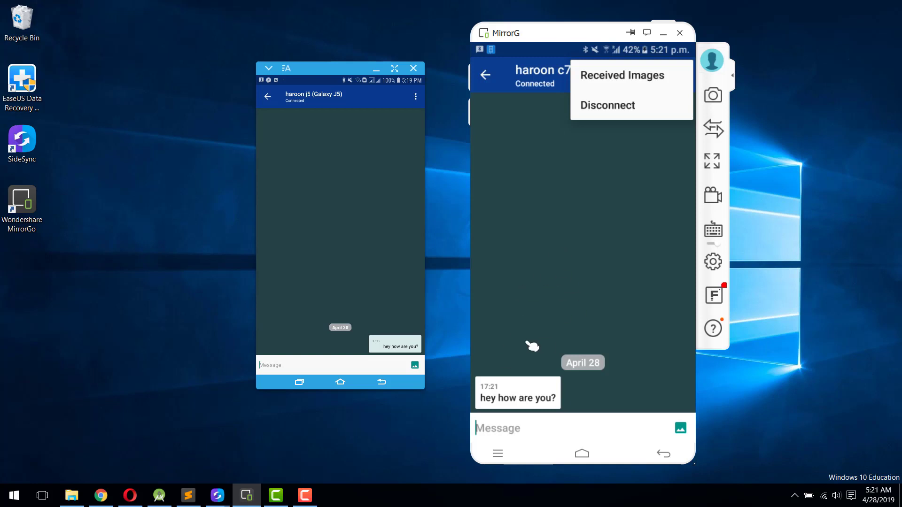
{"action": "left_click", "coordinate": [595, 214]}
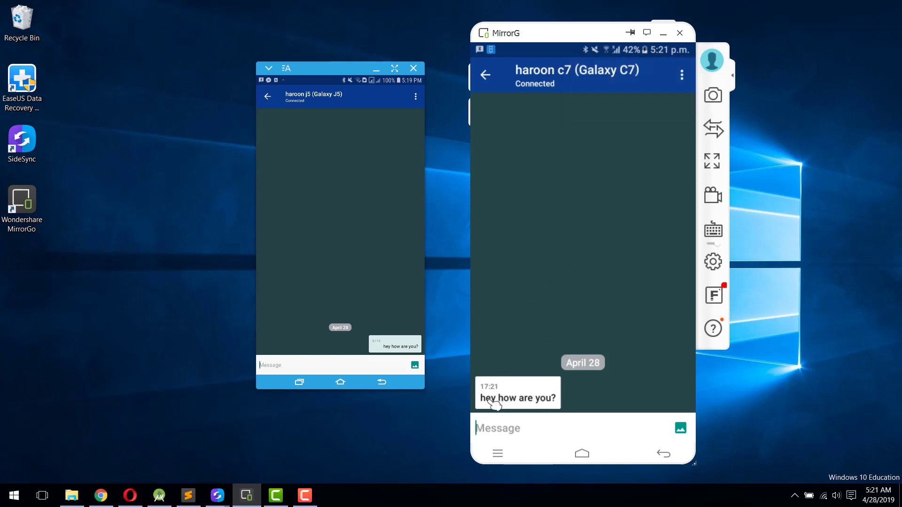
- Type and send the reply 'zxczxczxczxczxczxcv' from the right phone
{"action": "left_click", "coordinate": [545, 427]}
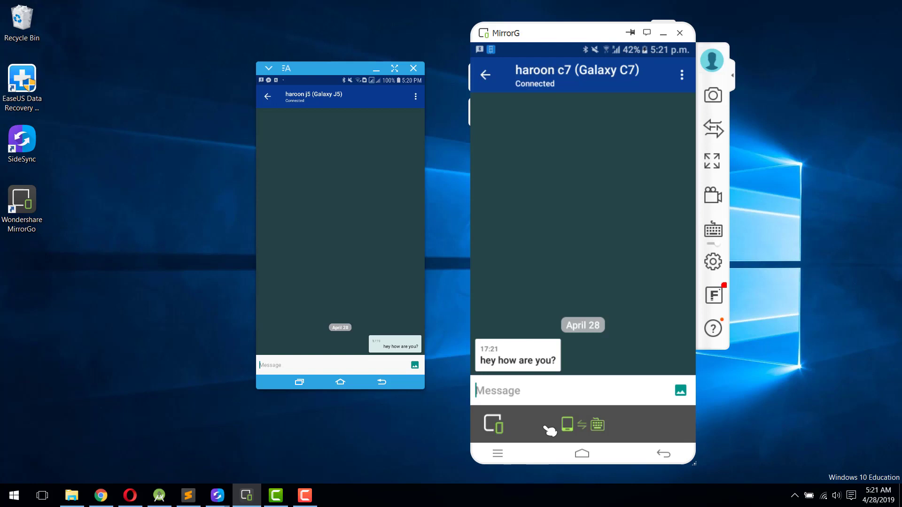
{"action": "left_click", "coordinate": [548, 429]}
{"action": "left_click", "coordinate": [548, 430]}
{"action": "type", "text": "zxc"}
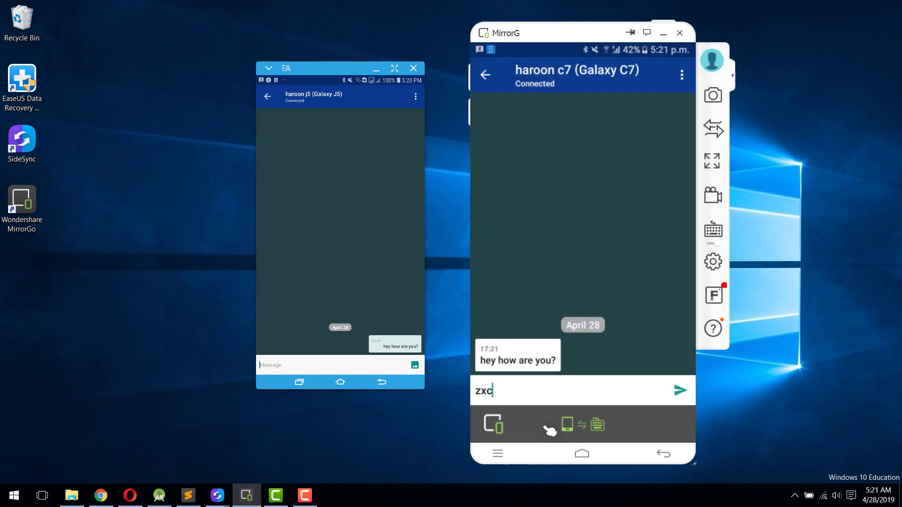
{"action": "type", "text": "zxczxczxczxczxcv"}
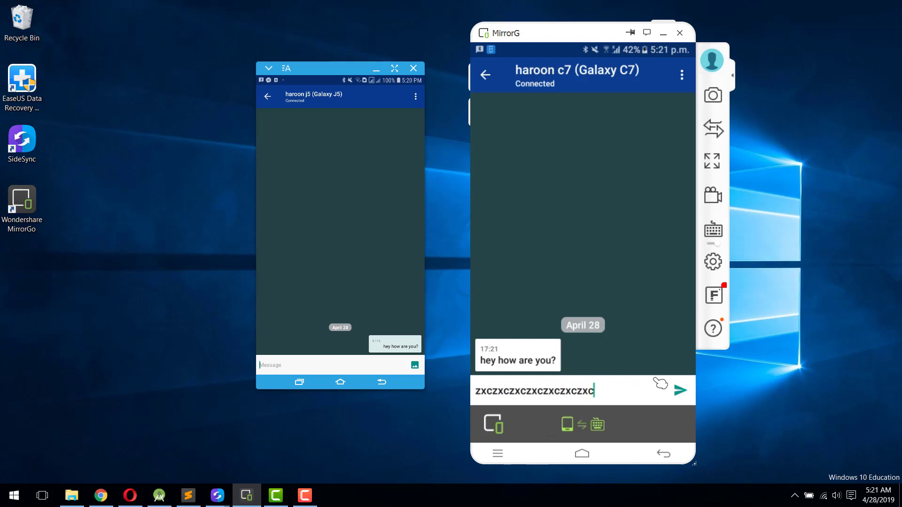
{"action": "left_click", "coordinate": [679, 391]}
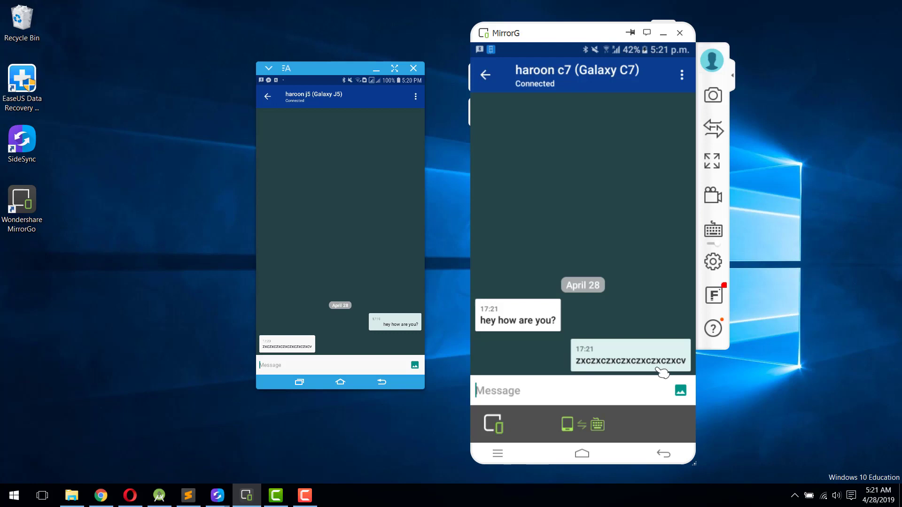
- Send the Boss Baby photo from the Gallery, then return the J5 to its conversation list
{"action": "left_click", "coordinate": [686, 394]}
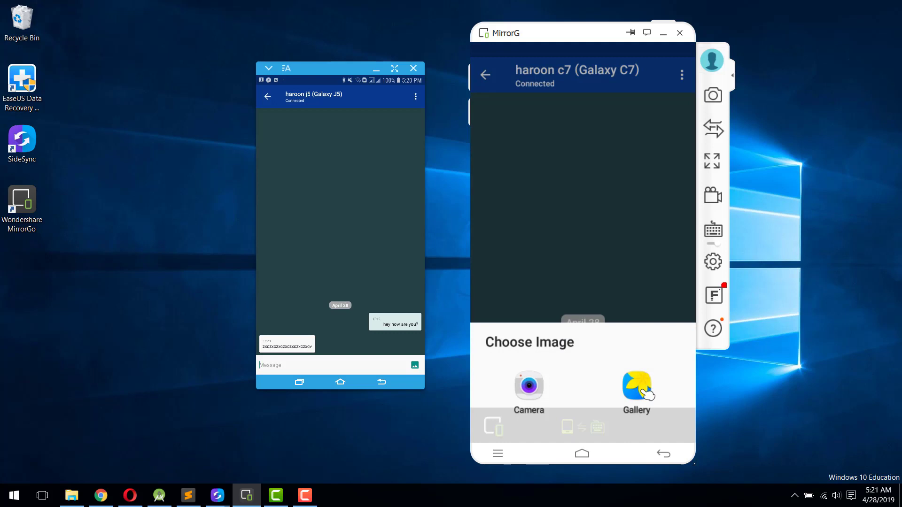
{"action": "left_click", "coordinate": [646, 394]}
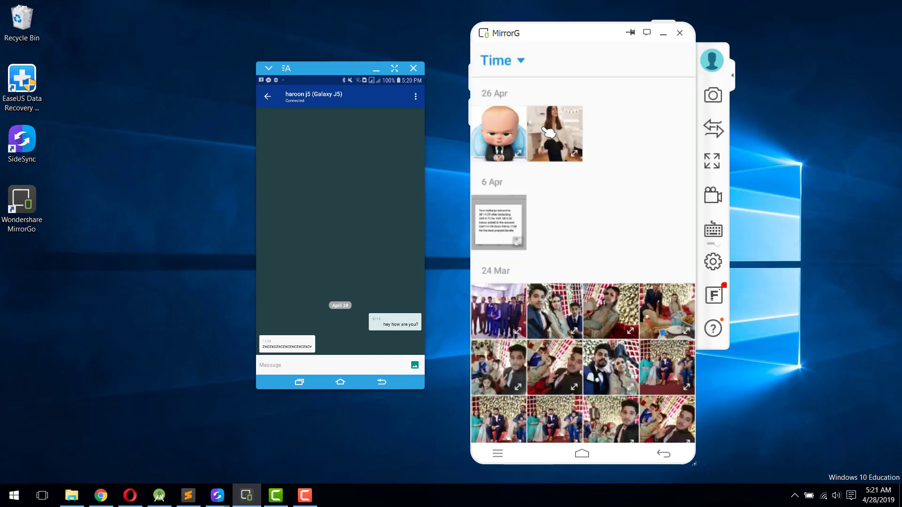
{"action": "left_click", "coordinate": [510, 129]}
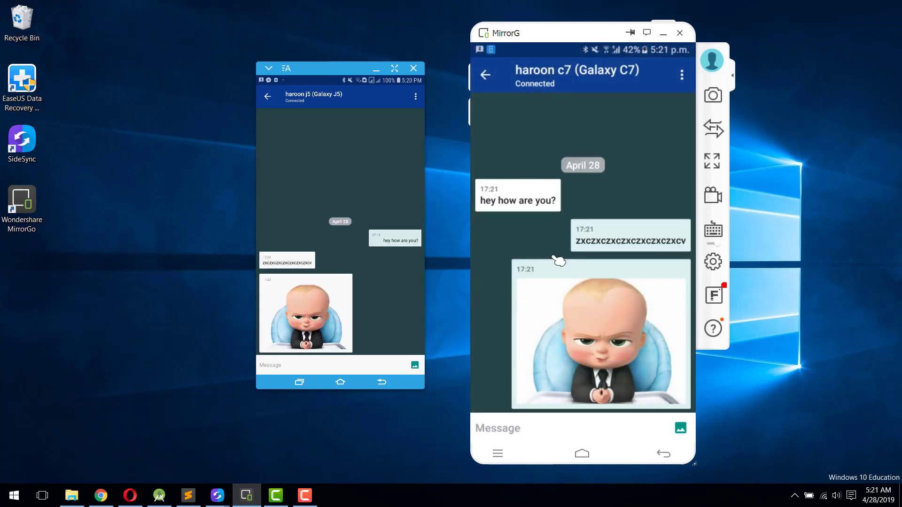
{"action": "left_click", "coordinate": [314, 289]}
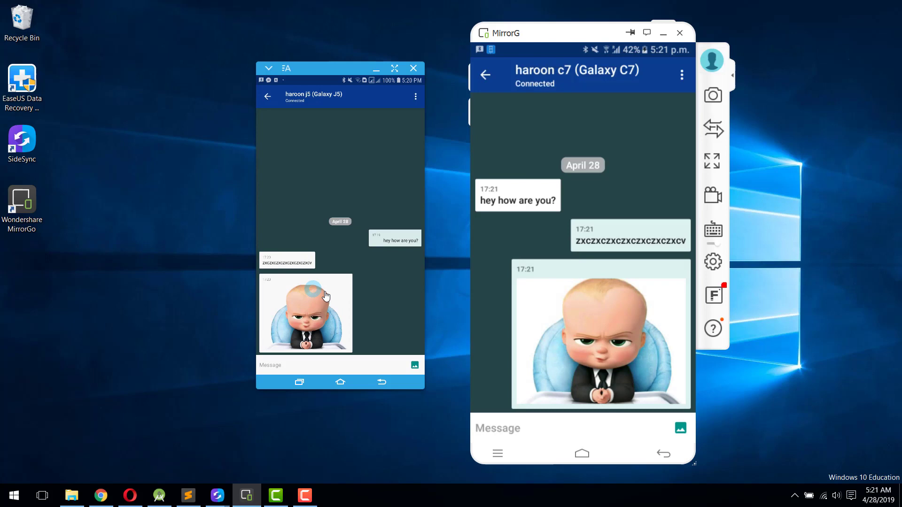
{"action": "left_click", "coordinate": [380, 383]}
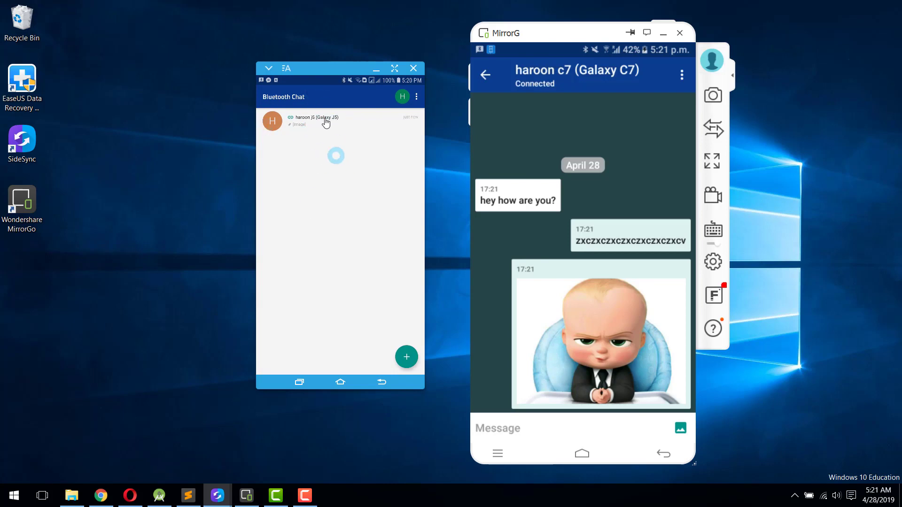
- Open the J5 device scan screen and relaunch Bluetooth Chat on the Galaxy C7
{"action": "left_click", "coordinate": [409, 364]}
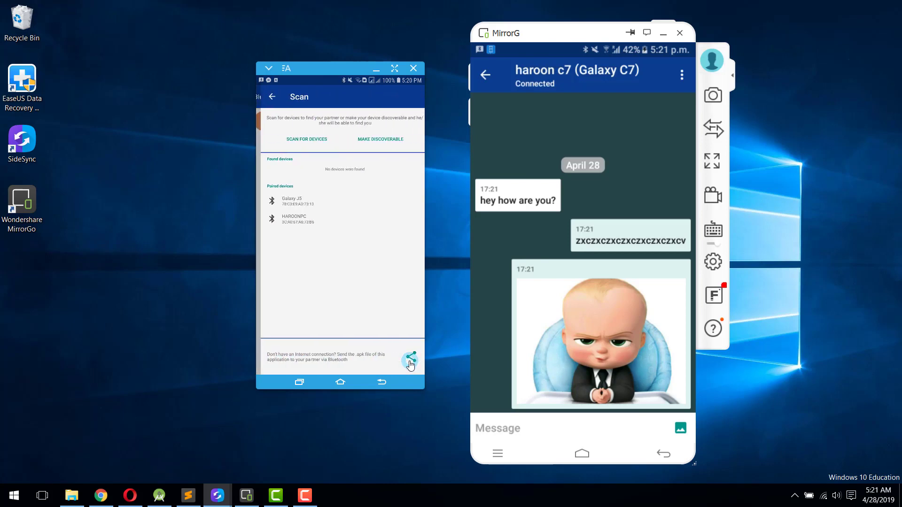
{"action": "left_click", "coordinate": [664, 455]}
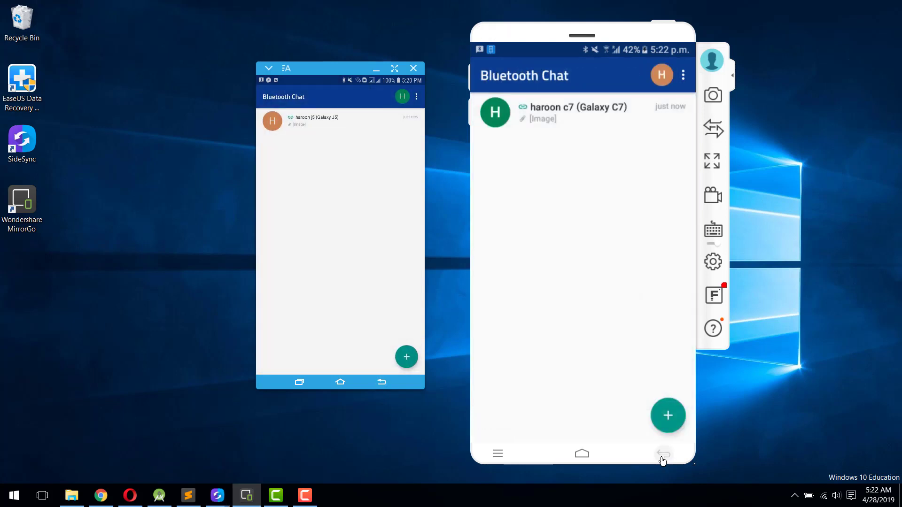
{"action": "left_click", "coordinate": [663, 454]}
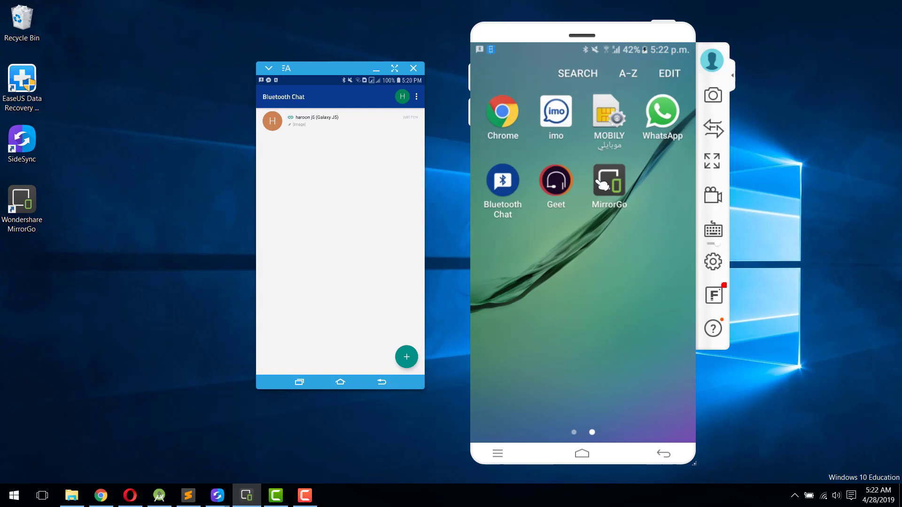
{"action": "left_click", "coordinate": [499, 217]}
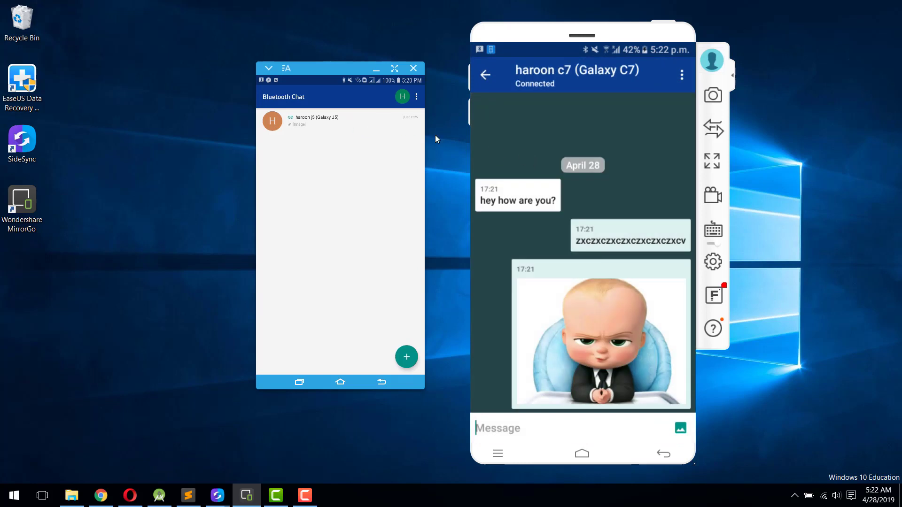
- Remove the J5 conversation and its messages, then reconnect the Galaxy C7 to its partner
{"action": "left_click", "coordinate": [337, 127]}
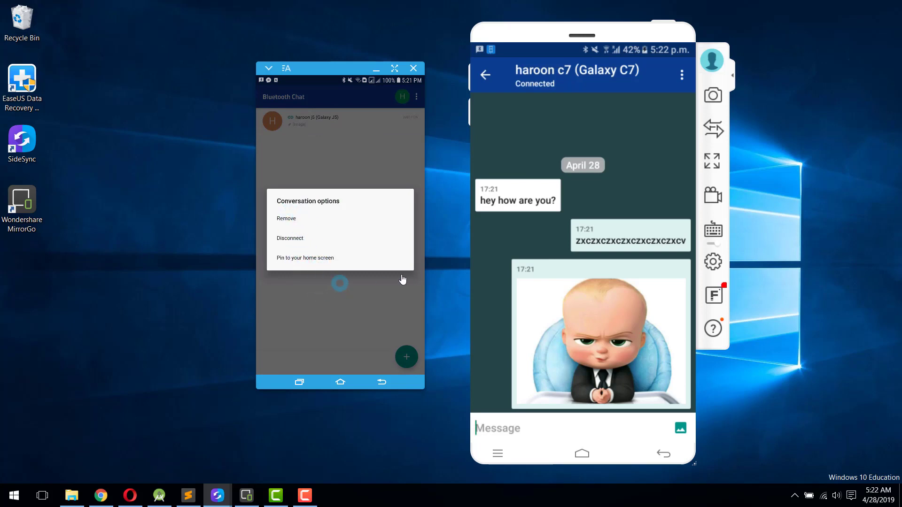
{"action": "left_click", "coordinate": [339, 283]}
{"action": "left_click", "coordinate": [327, 137]}
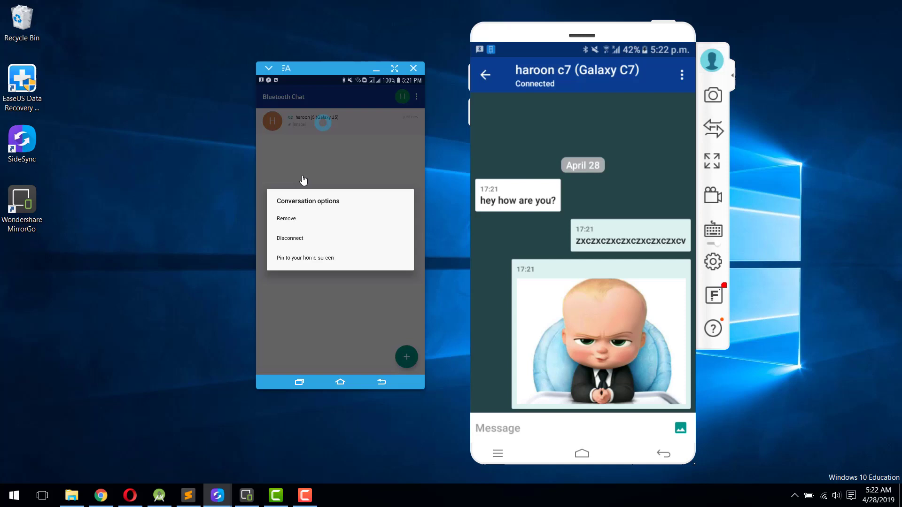
{"action": "left_click", "coordinate": [296, 223]}
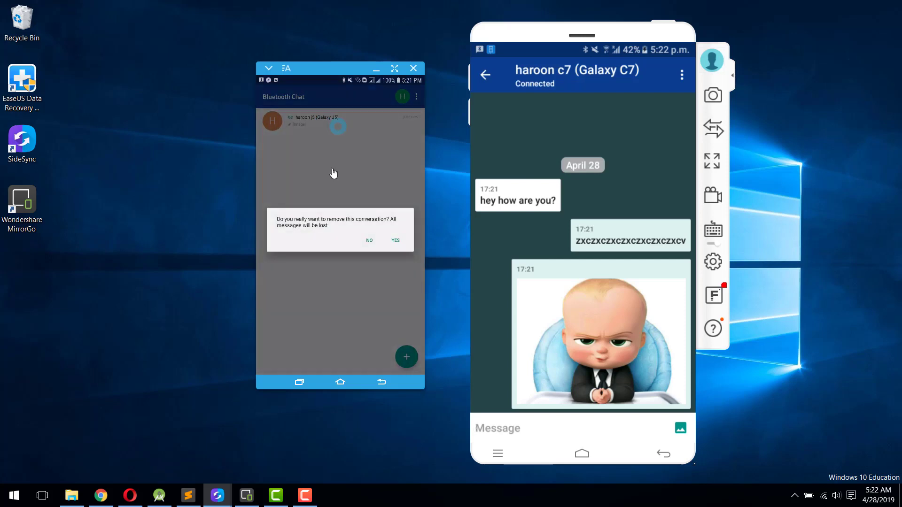
{"action": "left_click", "coordinate": [394, 240]}
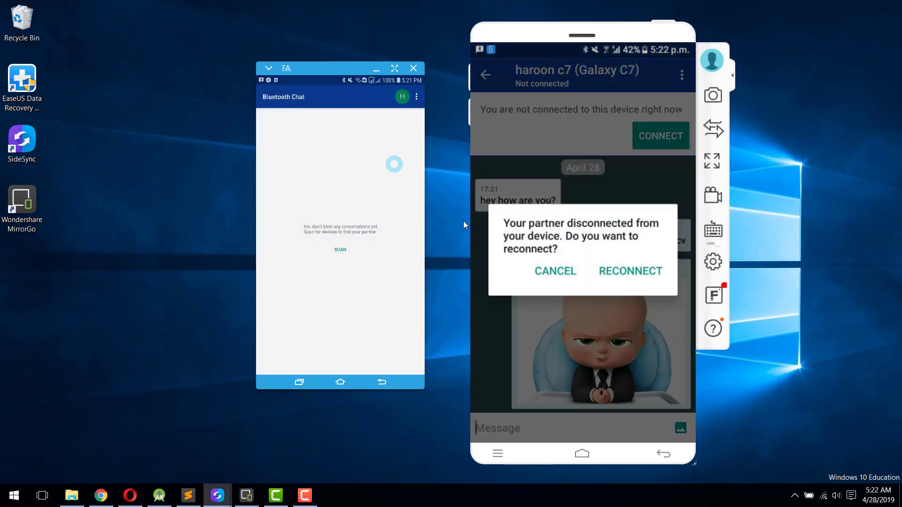
{"action": "left_click", "coordinate": [629, 274]}
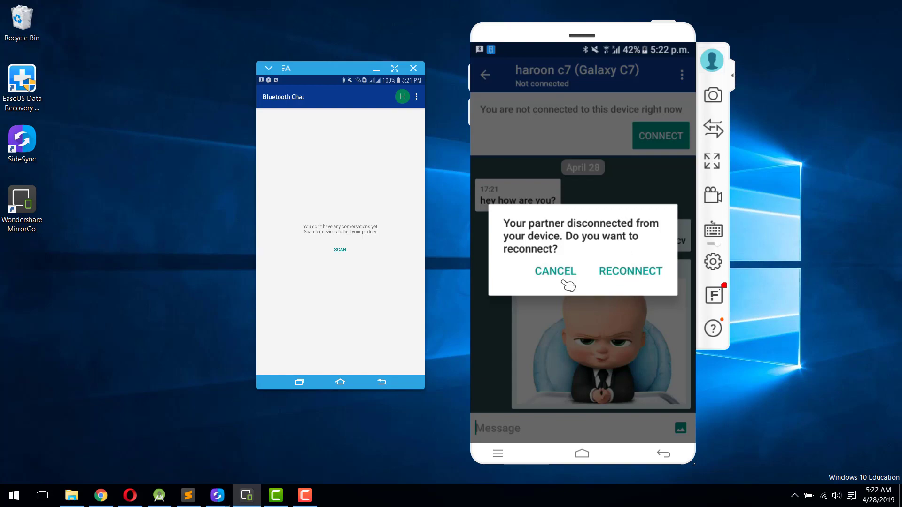
{"action": "left_click", "coordinate": [618, 271]}
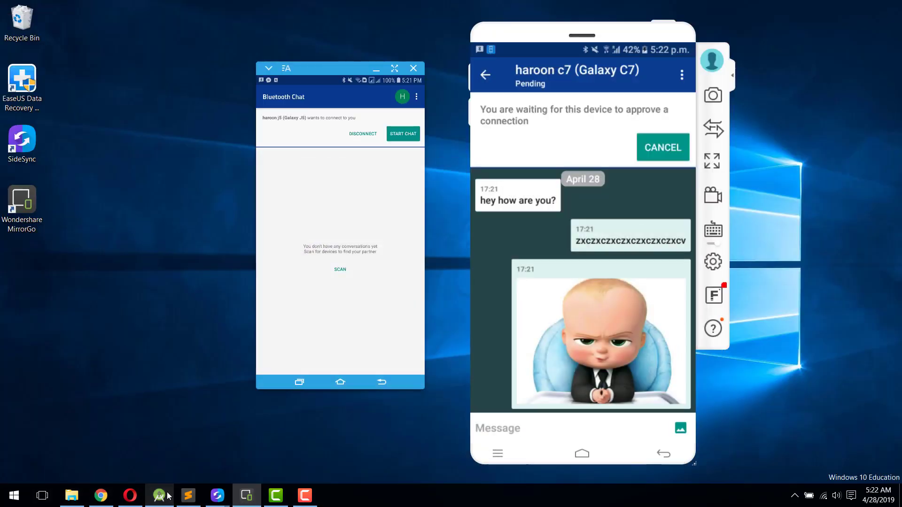
- In Android Studio, change the toolbar run configuration from 'Unnamed' to 'app'
{"action": "left_click", "coordinate": [168, 495]}
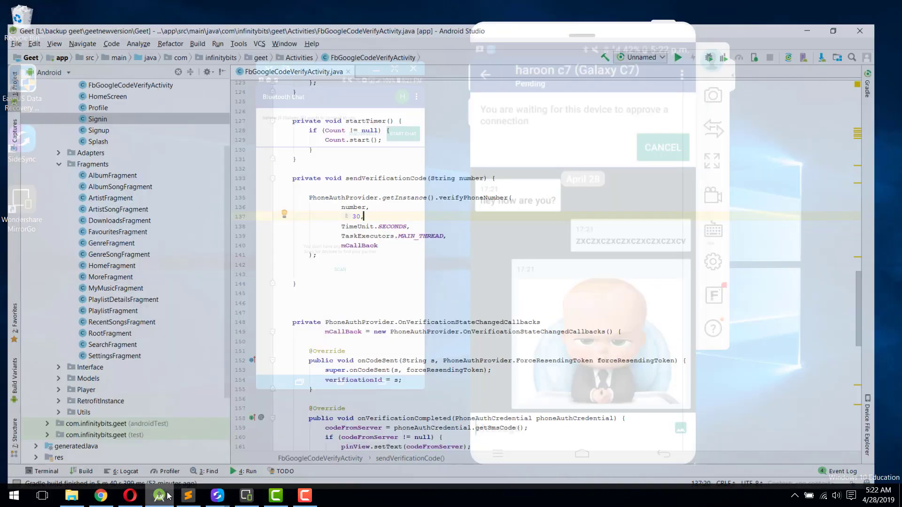
{"action": "left_click", "coordinate": [167, 495]}
{"action": "left_click", "coordinate": [168, 495]}
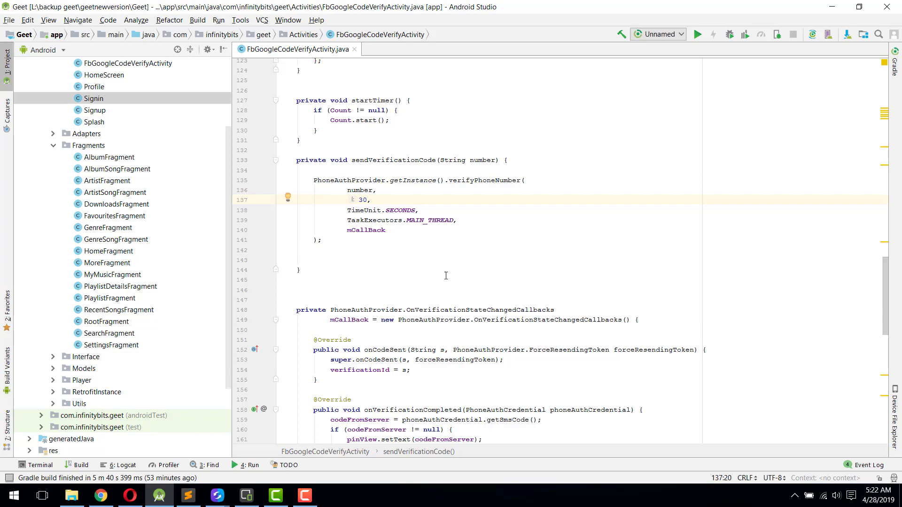
{"action": "mouse_move", "coordinate": [885, 259]}
{"action": "left_mouse_down"}
{"action": "mouse_move", "coordinate": [884, 376]}
{"action": "mouse_move", "coordinate": [897, 83]}
{"action": "left_mouse_up"}
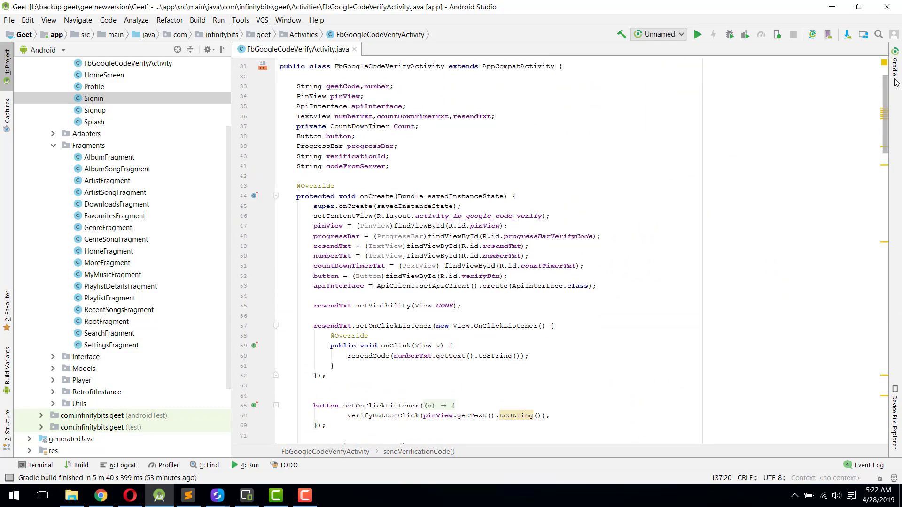
{"action": "left_click", "coordinate": [658, 34]}
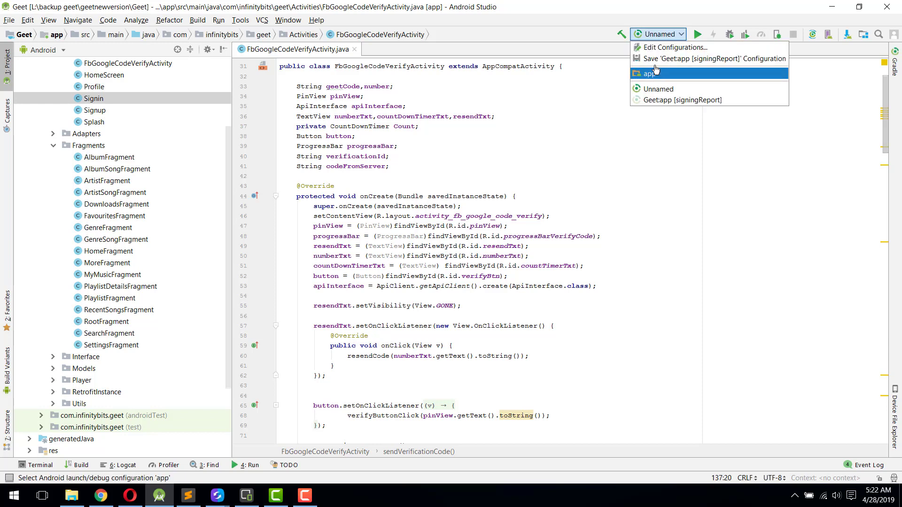
{"action": "left_click", "coordinate": [652, 76]}
{"action": "left_click", "coordinate": [622, 208]}
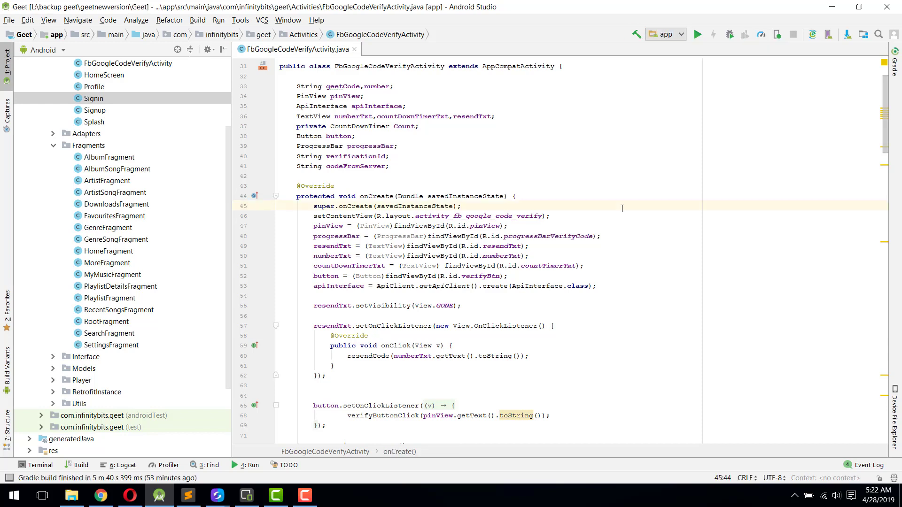